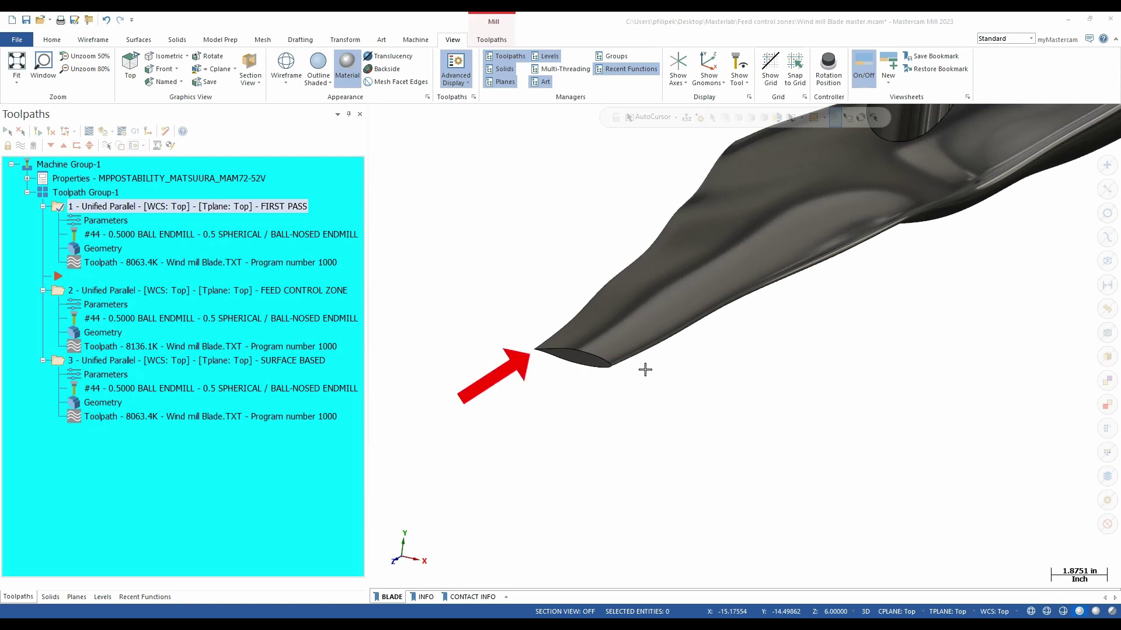
Review the first cut feed rate percentage in the Feed Rate Control settings of the FIRST PASS toolpath.
{"action": "scroll", "coordinate": [521, 351], "scroll_direction": "down", "scroll_amount": 3}
{"action": "scroll", "coordinate": [520, 352], "scroll_direction": "up", "scroll_amount": 10}
{"action": "scroll", "coordinate": [518, 352], "scroll_direction": "down", "scroll_amount": 9}
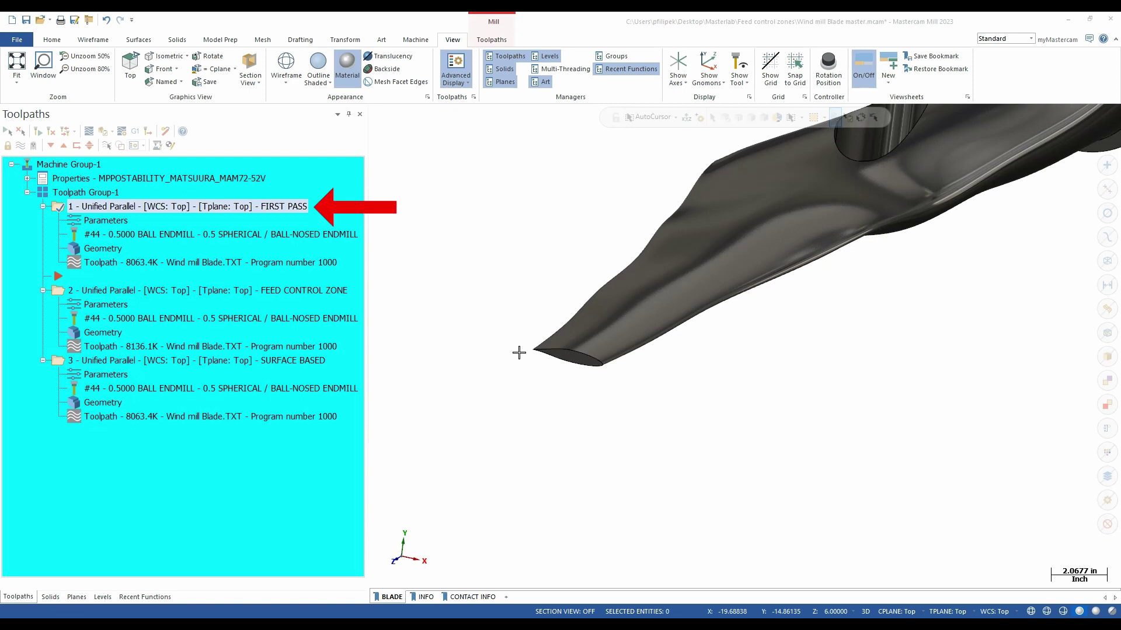
{"action": "left_click", "coordinate": [117, 224]}
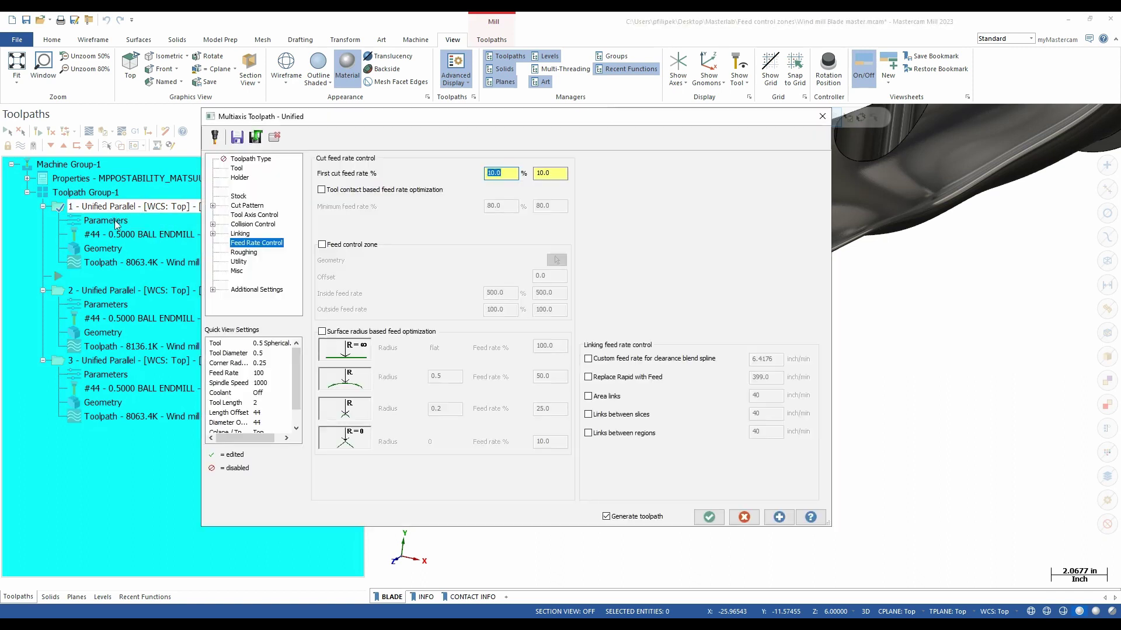
{"action": "left_click", "coordinate": [261, 245]}
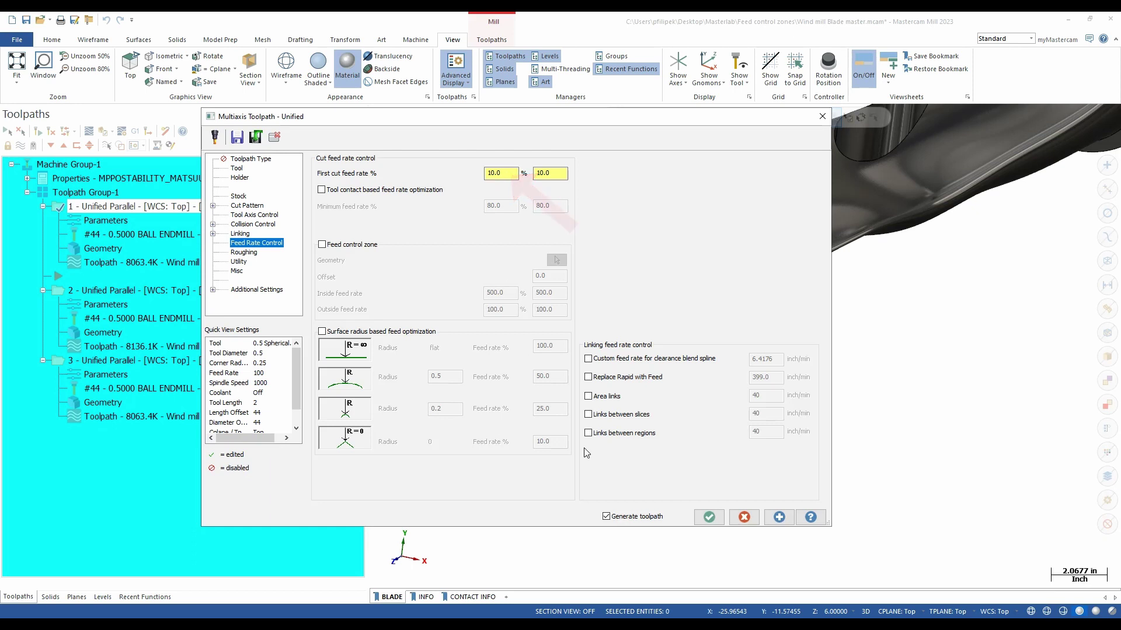
{"action": "left_click", "coordinate": [709, 516]}
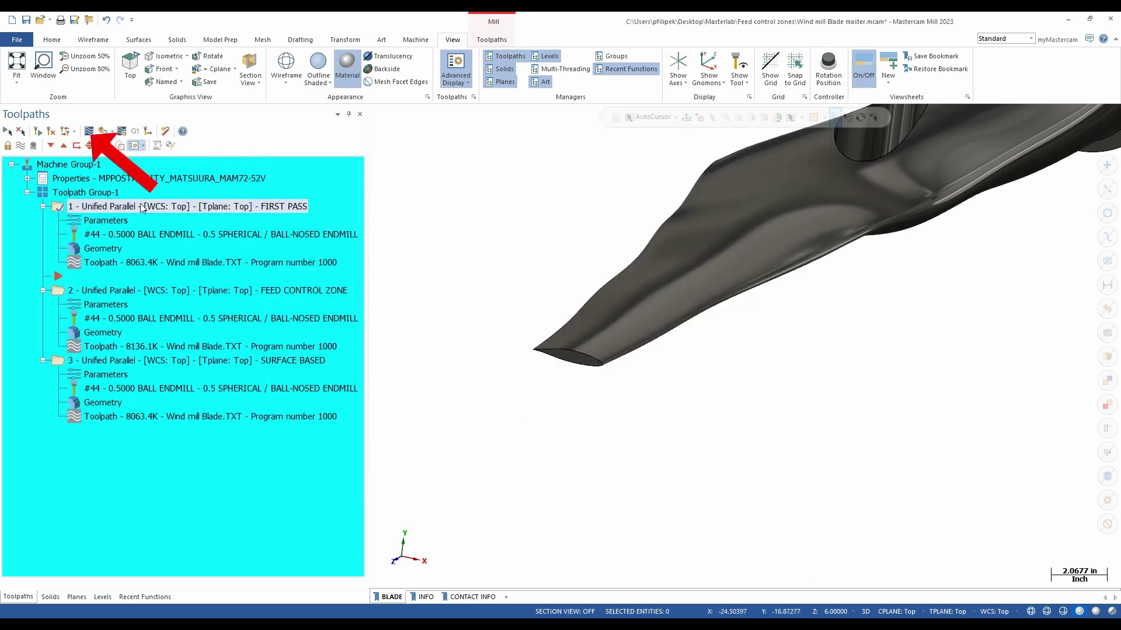
Backplot the FIRST PASS toolpath with expanded, enlarged details and examine the feedrate as the tool cuts around the blade tip.
{"action": "left_click", "coordinate": [88, 132]}
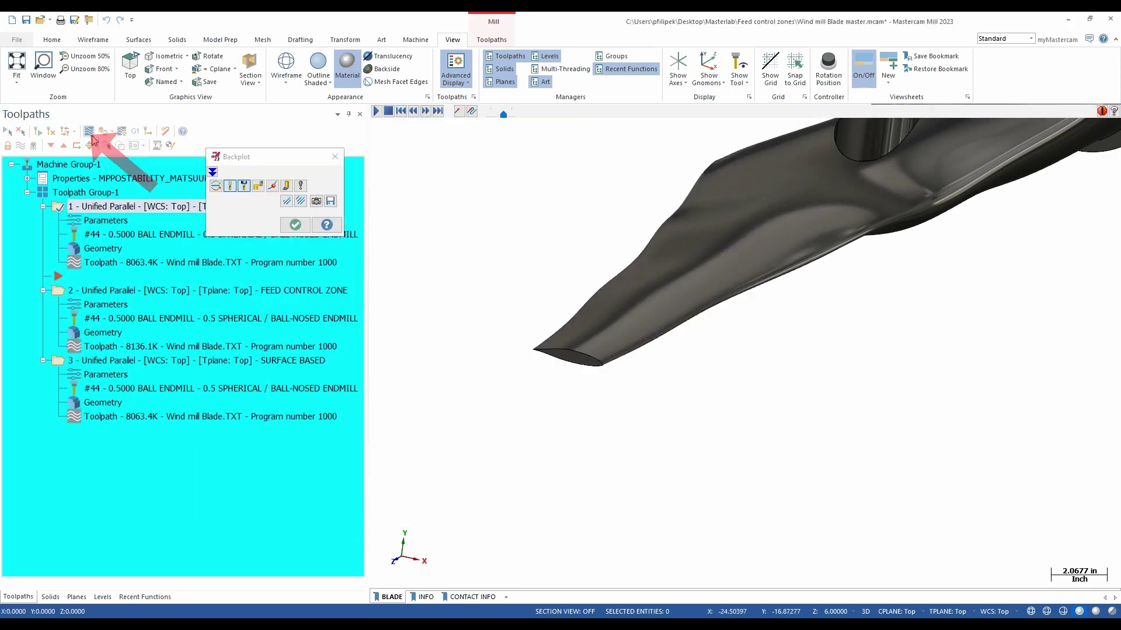
{"action": "scroll", "coordinate": [563, 366], "scroll_direction": "up", "scroll_amount": 1}
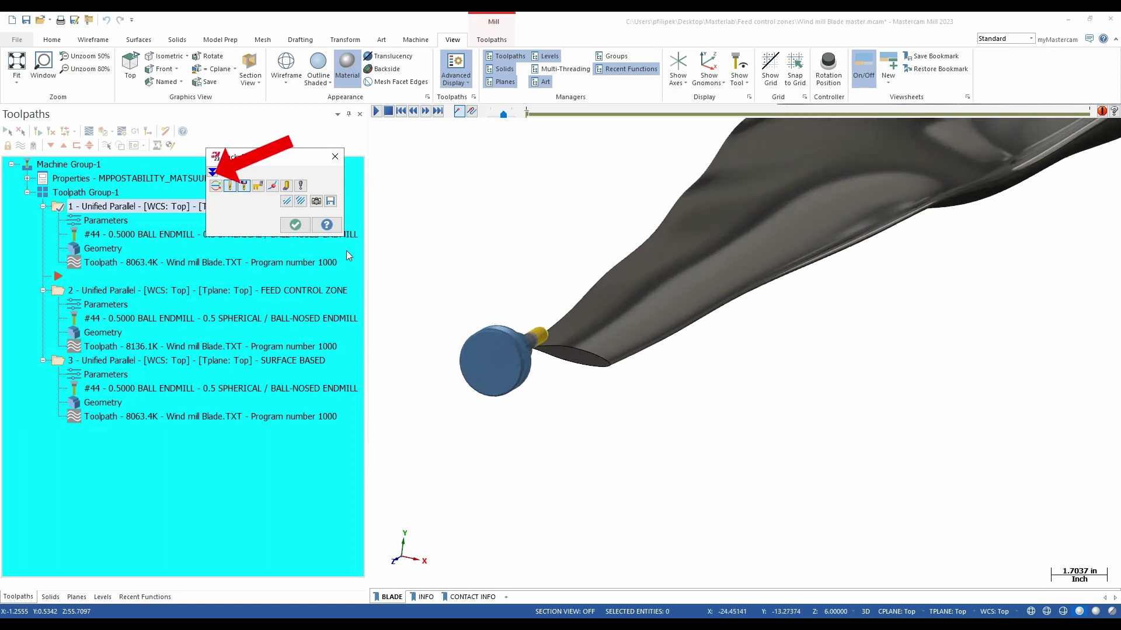
{"action": "left_click", "coordinate": [213, 172]}
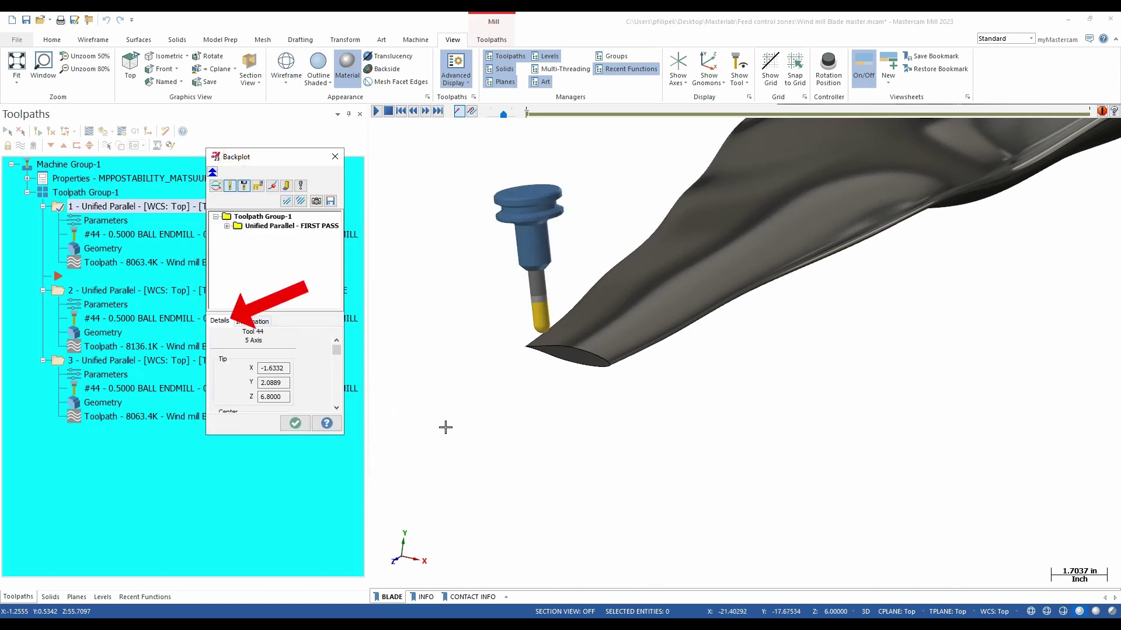
{"action": "mouse_move", "coordinate": [344, 434]}
{"action": "left_mouse_down"}
{"action": "mouse_move", "coordinate": [382, 463]}
{"action": "mouse_move", "coordinate": [405, 517]}
{"action": "left_mouse_up"}
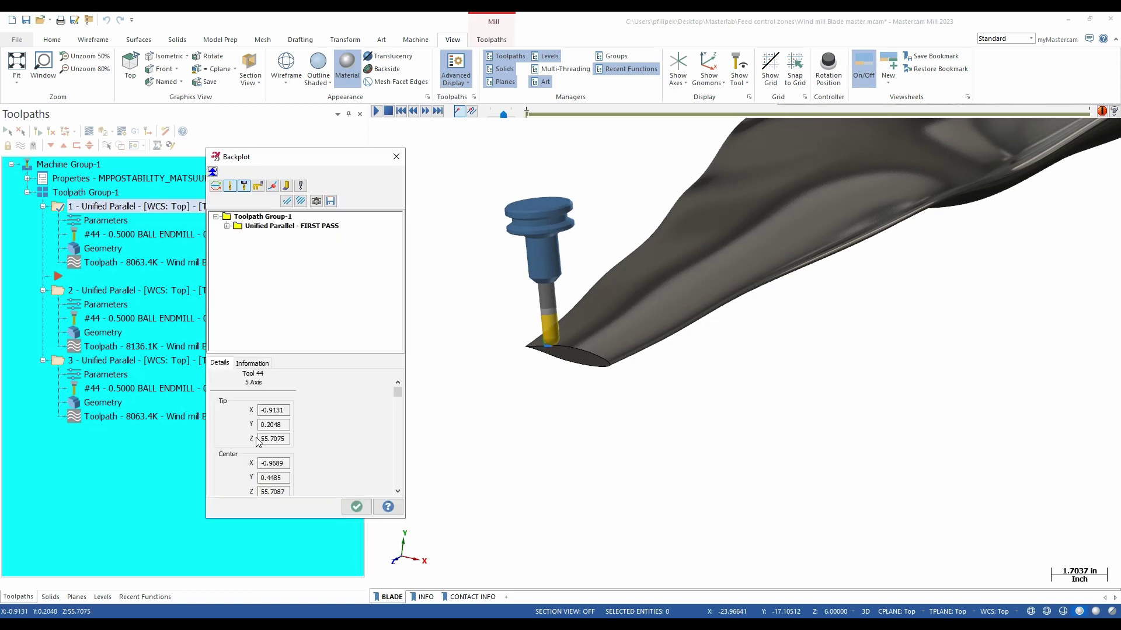
{"action": "left_click_drag", "start_coordinate": [397, 393], "coordinate": [397, 472]}
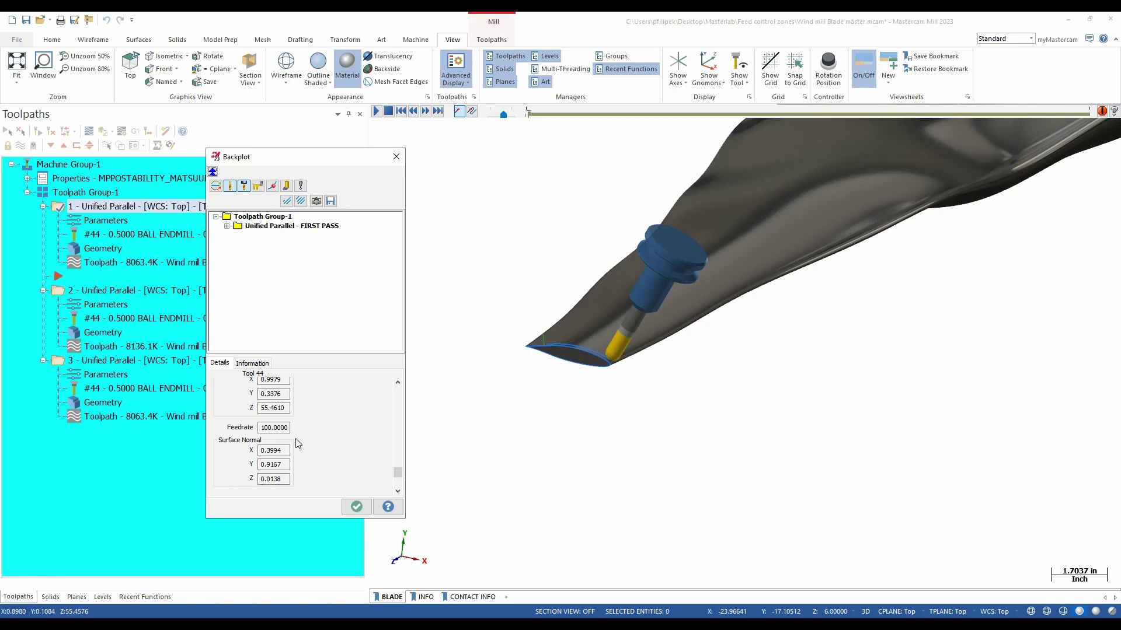
{"action": "left_click", "coordinate": [356, 507]}
Preview tool contact based feed rate optimization for FIRST PASS without saving it, and view the CONTACT INFO viewsheet.
{"action": "left_click", "coordinate": [109, 224]}
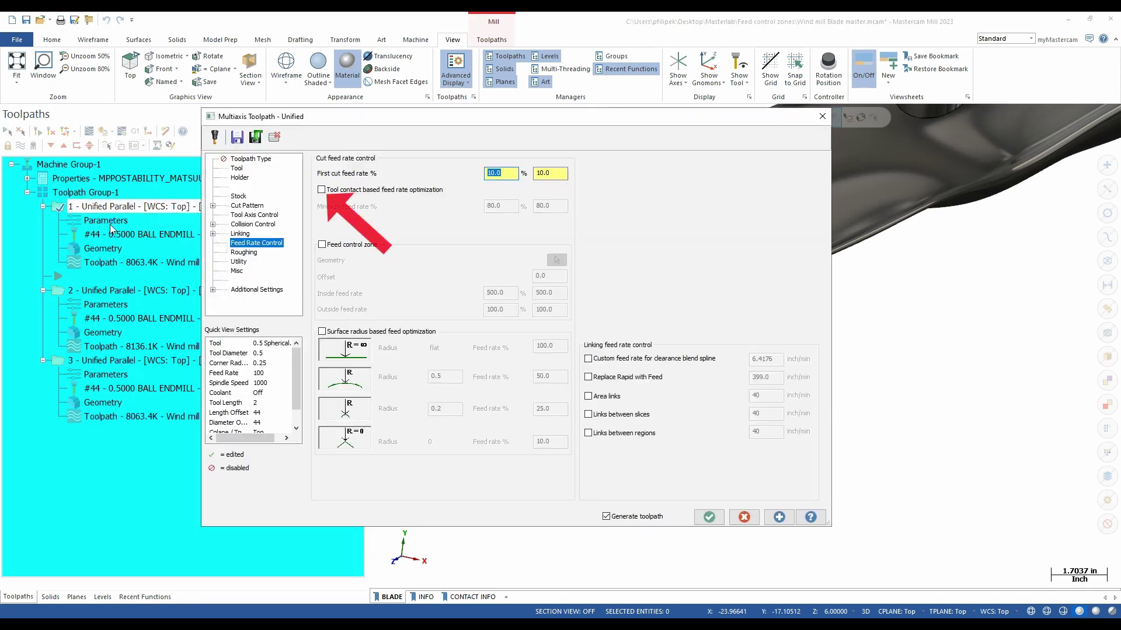
{"action": "left_click", "coordinate": [321, 189]}
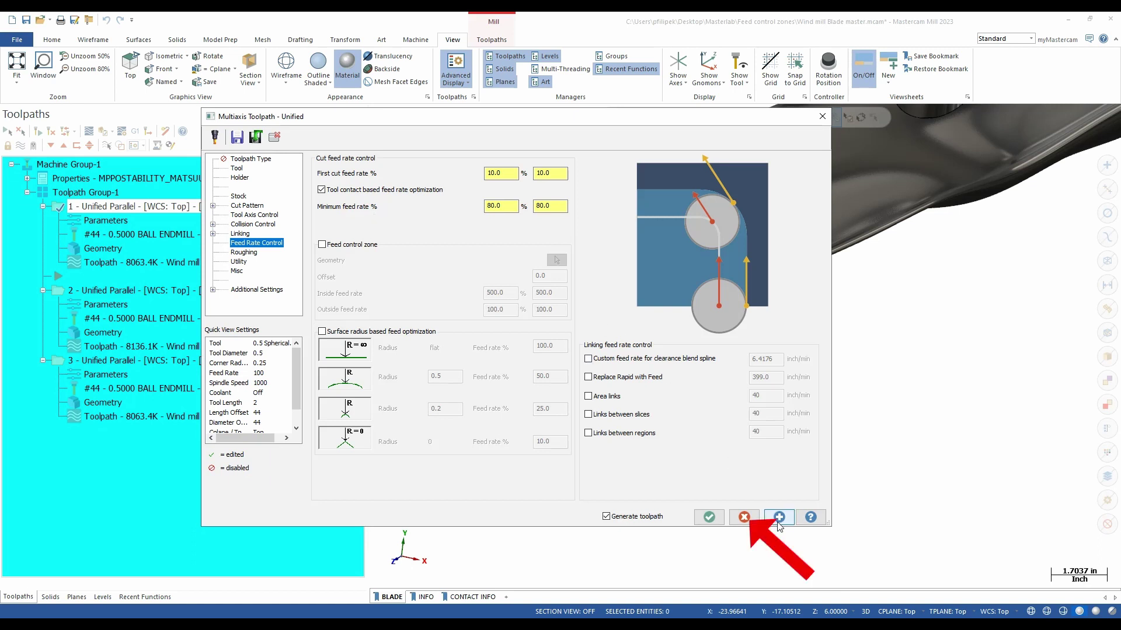
{"action": "left_click", "coordinate": [747, 517]}
{"action": "left_click", "coordinate": [476, 597]}
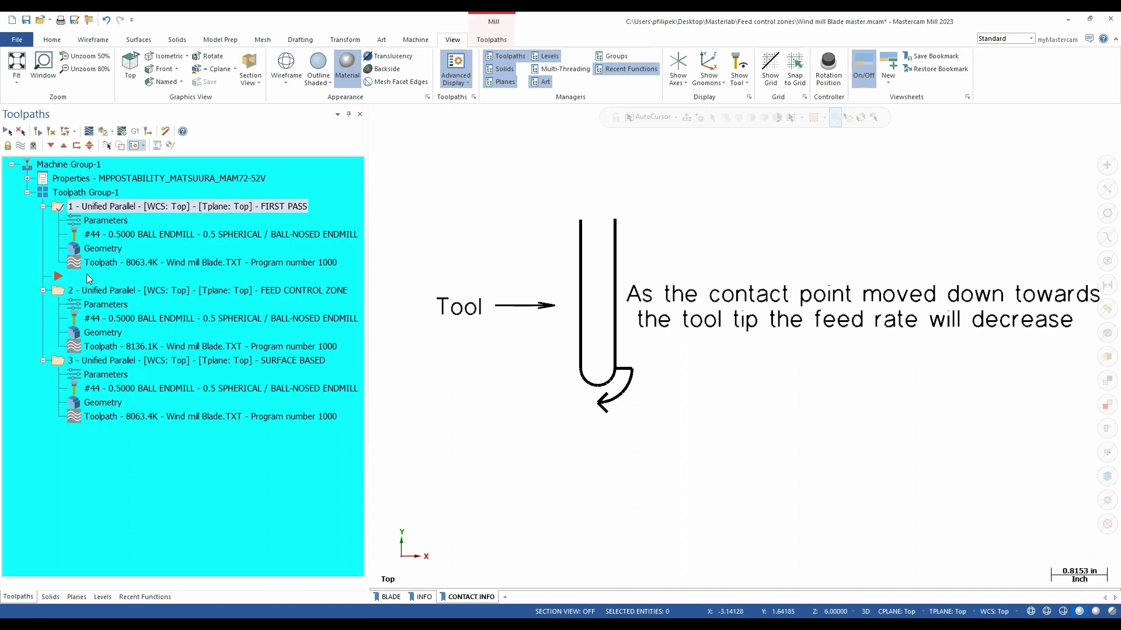
Select the FEED CONTROL ZONE toolpath, return to the BLADE viewsheet, and review the toolpath's feed control zone option.
{"action": "left_click", "coordinate": [59, 291]}
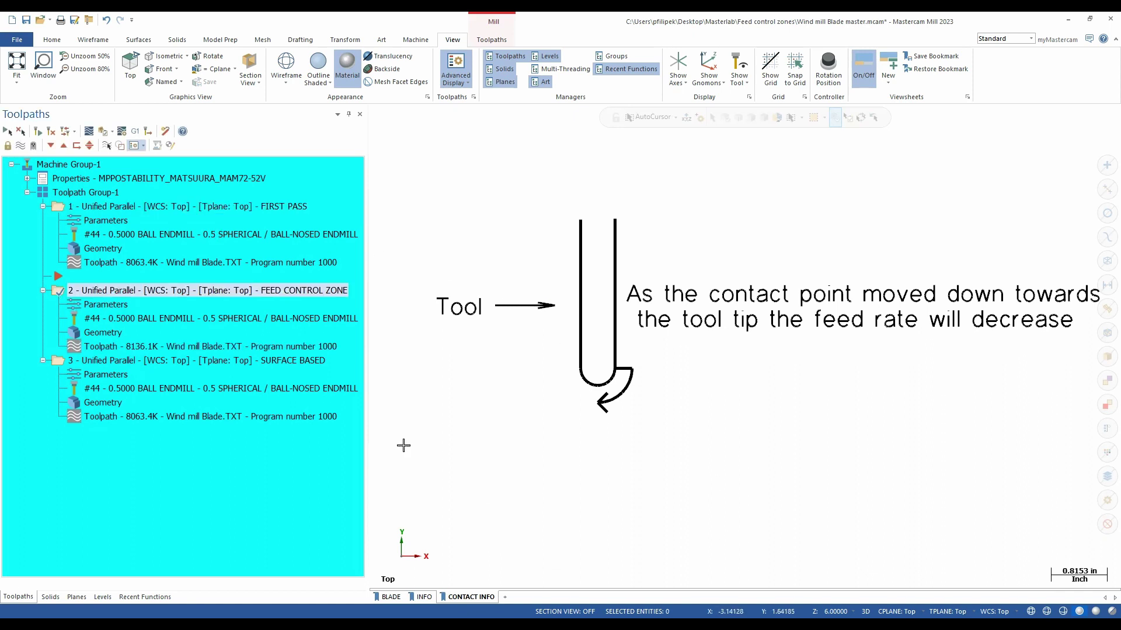
{"action": "left_click", "coordinate": [387, 597]}
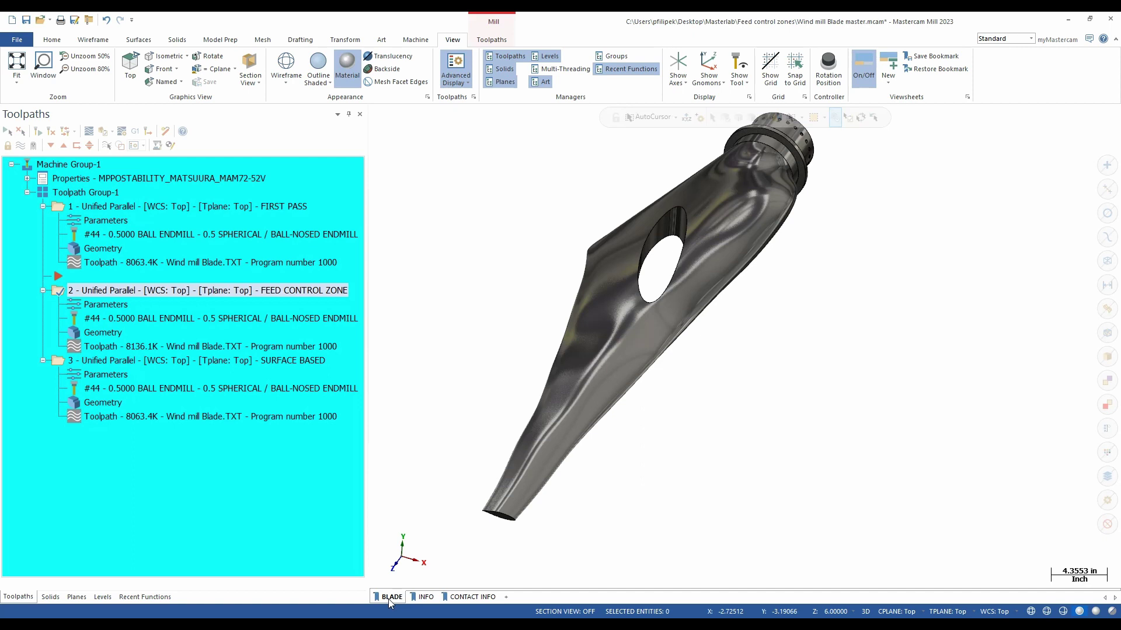
{"action": "left_click", "coordinate": [98, 303]}
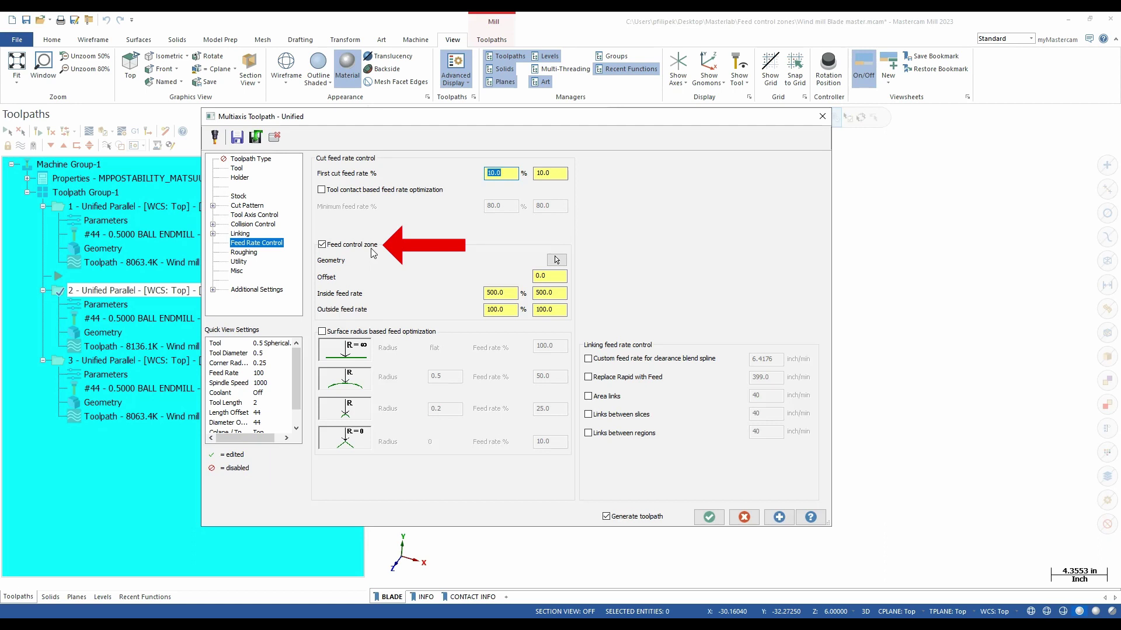
{"action": "left_click", "coordinate": [322, 245]}
{"action": "left_click", "coordinate": [322, 245]}
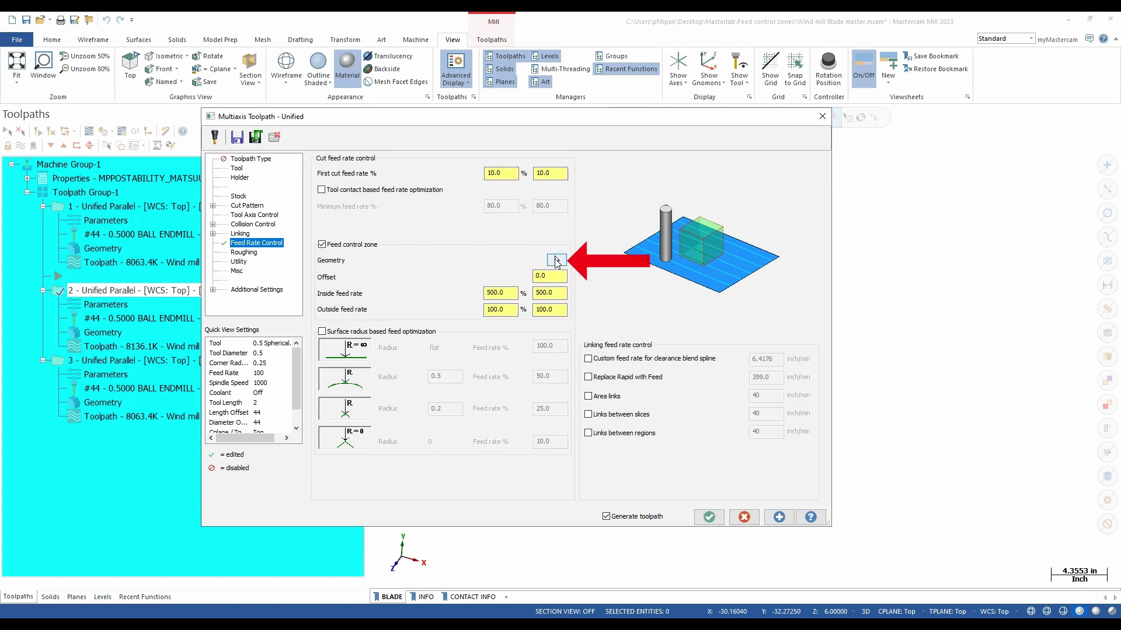
Inspect the blade opening's inner faces used as zone geometry and the inside feed rate setting, leaving the parameters without saving.
{"action": "left_click", "coordinate": [556, 260]}
{"action": "left_click", "coordinate": [726, 265]}
{"action": "scroll", "coordinate": [664, 265], "scroll_direction": "up", "scroll_amount": 3}
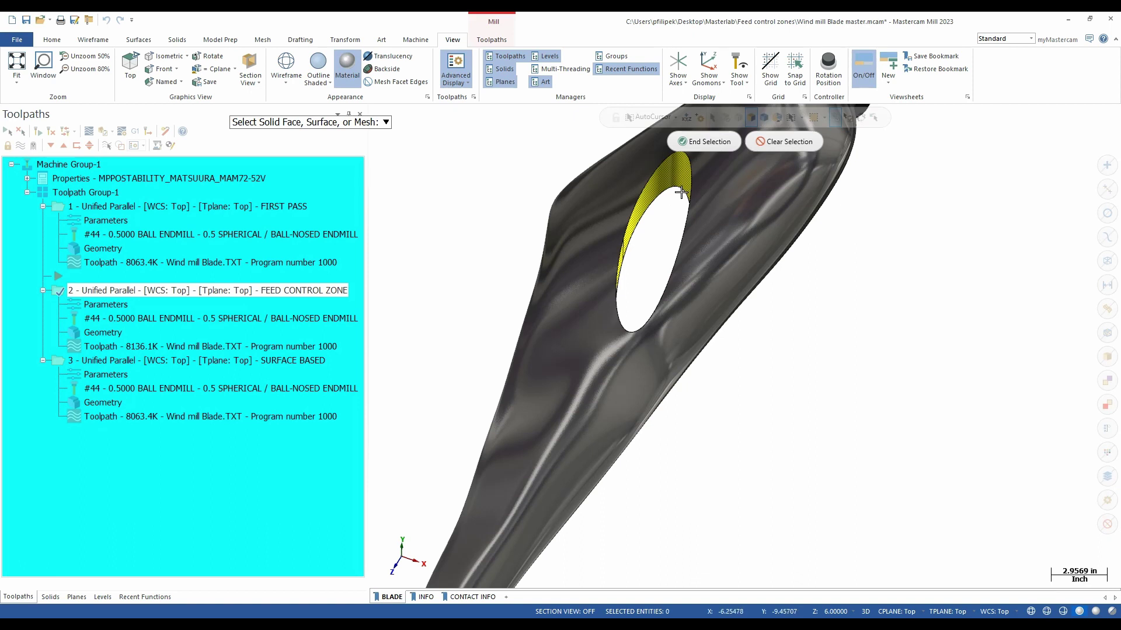
{"action": "mouse_move", "coordinate": [681, 193]}
{"action": "middle_mouse_down"}
{"action": "mouse_move", "coordinate": [636, 221]}
{"action": "mouse_move", "coordinate": [686, 241]}
{"action": "middle_mouse_up"}
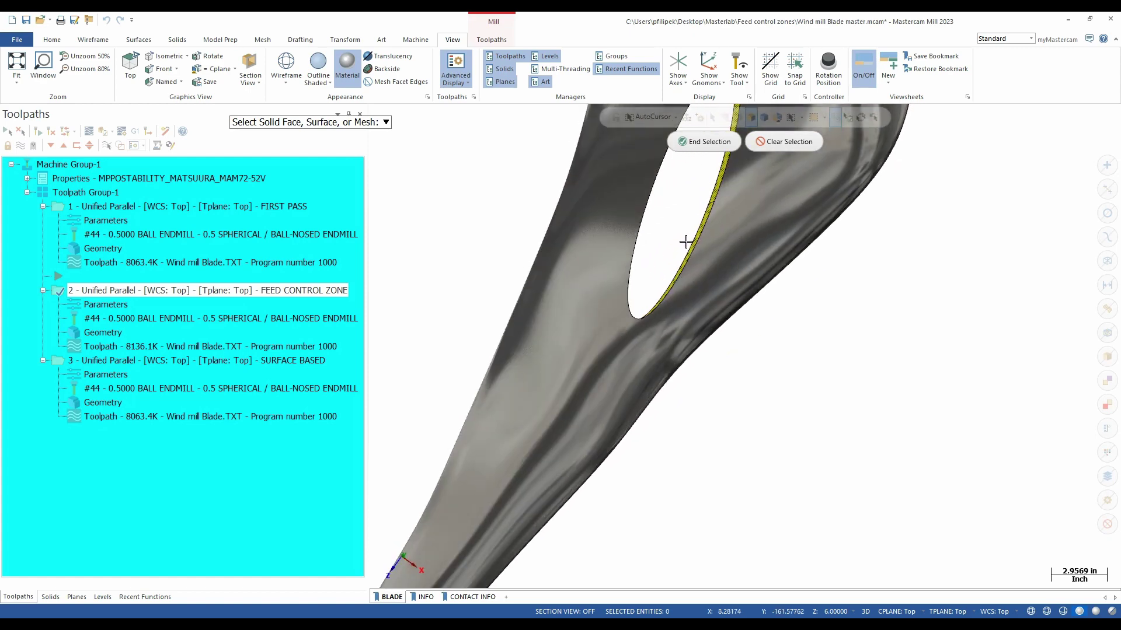
{"action": "mouse_move", "coordinate": [686, 241]}
{"action": "middle_mouse_down"}
{"action": "mouse_move", "coordinate": [717, 215]}
{"action": "mouse_move", "coordinate": [693, 194]}
{"action": "mouse_move", "coordinate": [697, 181]}
{"action": "middle_mouse_up"}
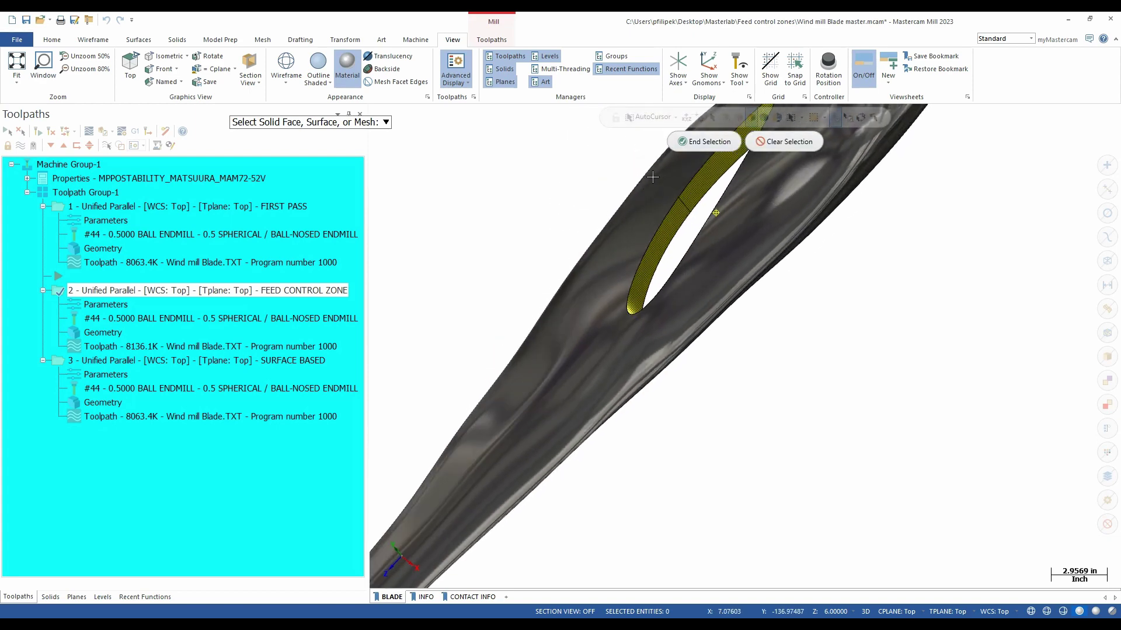
{"action": "left_click", "coordinate": [703, 142]}
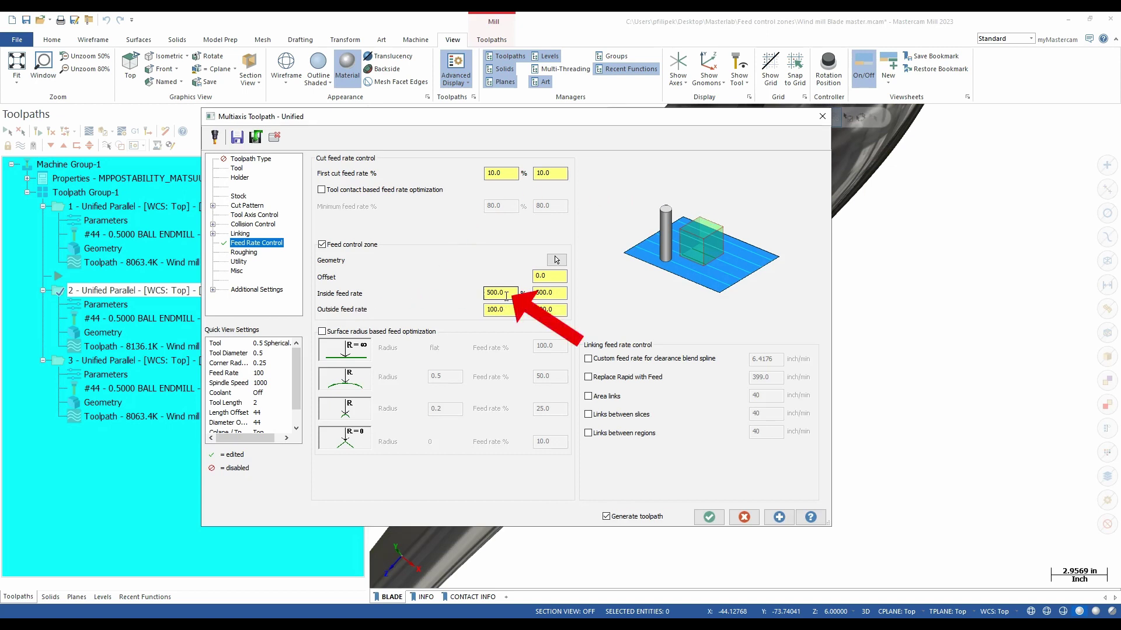
{"action": "mouse_move", "coordinate": [506, 294]}
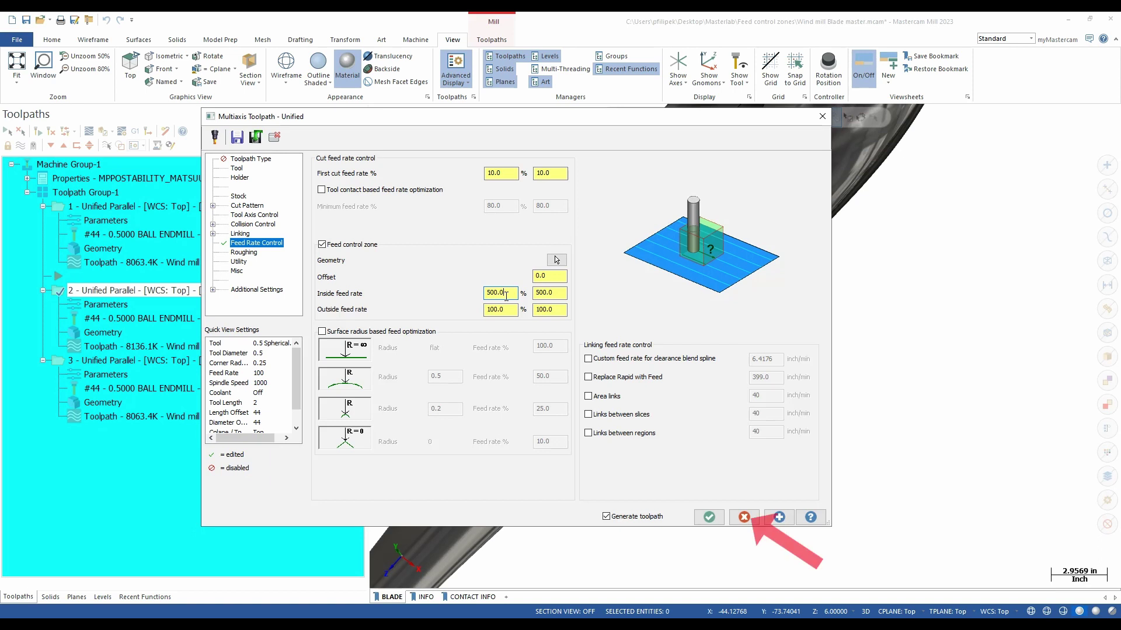
{"action": "left_click", "coordinate": [743, 517]}
Backplot the FEED CONTROL ZONE toolpath up to the blade opening and examine the feedrate inside and outside the zone.
{"action": "left_click", "coordinate": [102, 131]}
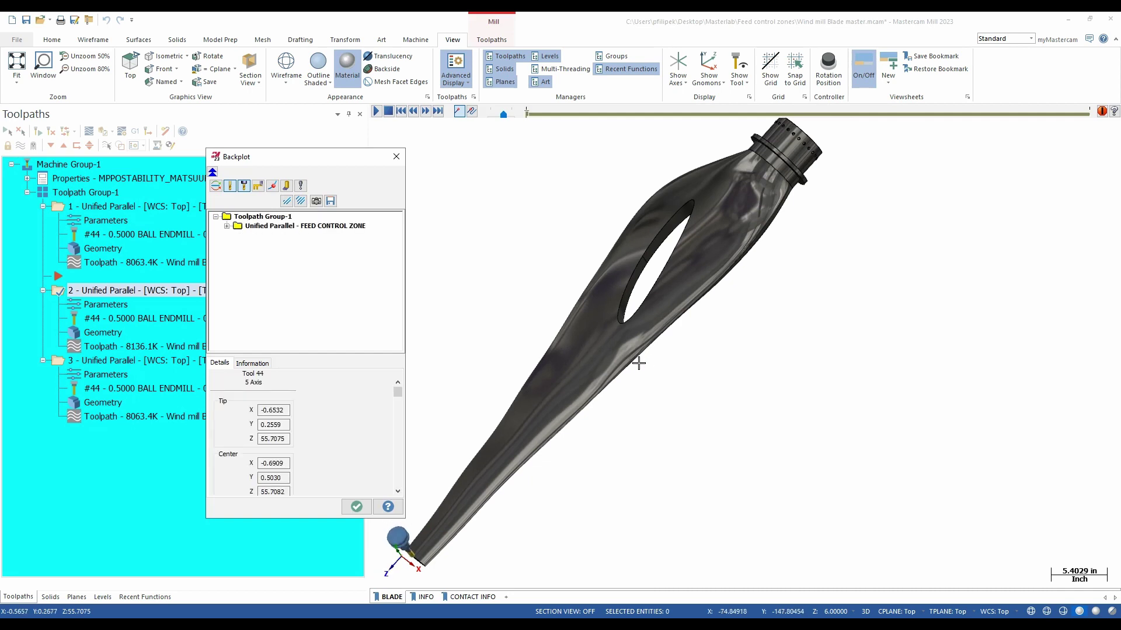
{"action": "left_click_drag", "start_coordinate": [526, 115], "coordinate": [872, 114]}
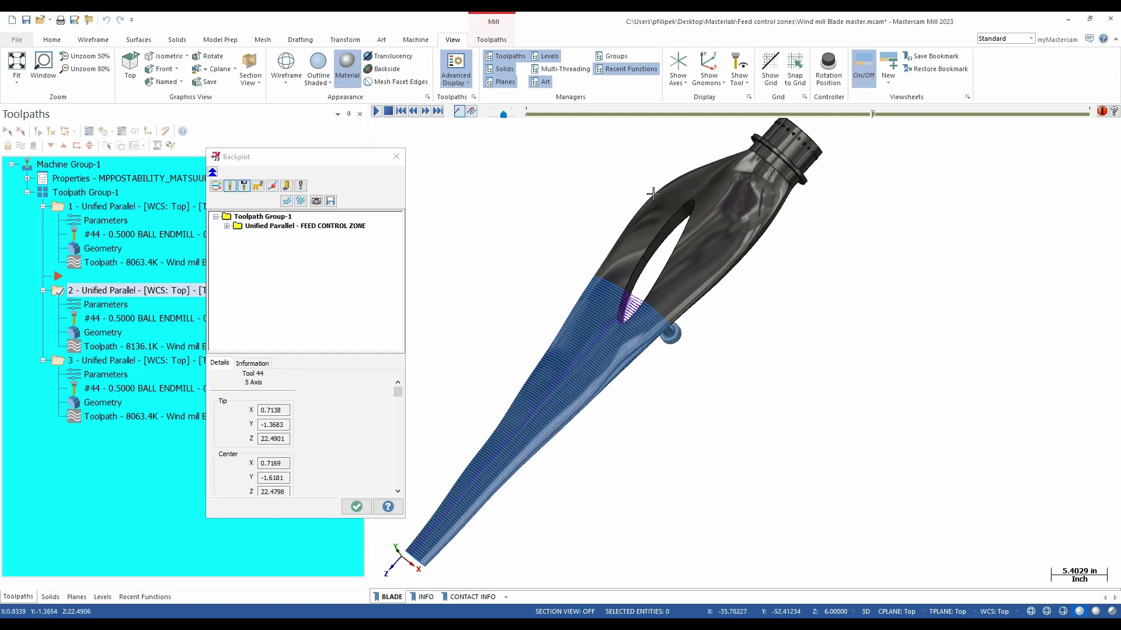
{"action": "left_click_drag", "start_coordinate": [398, 391], "coordinate": [383, 453]}
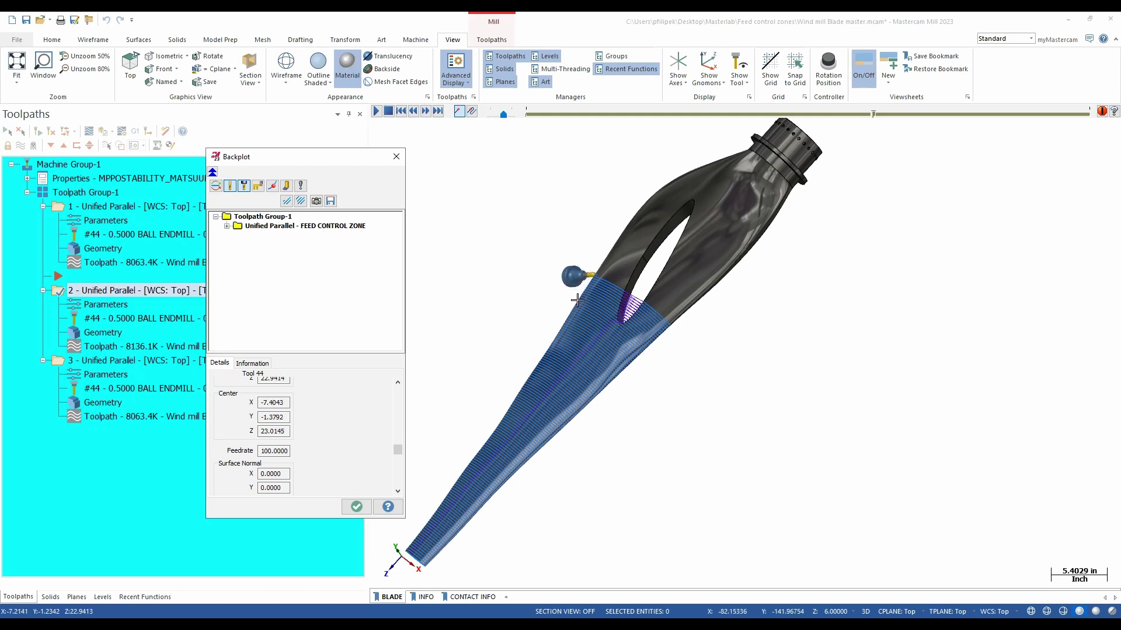
{"action": "scroll", "coordinate": [581, 300], "scroll_direction": "up", "scroll_amount": 5}
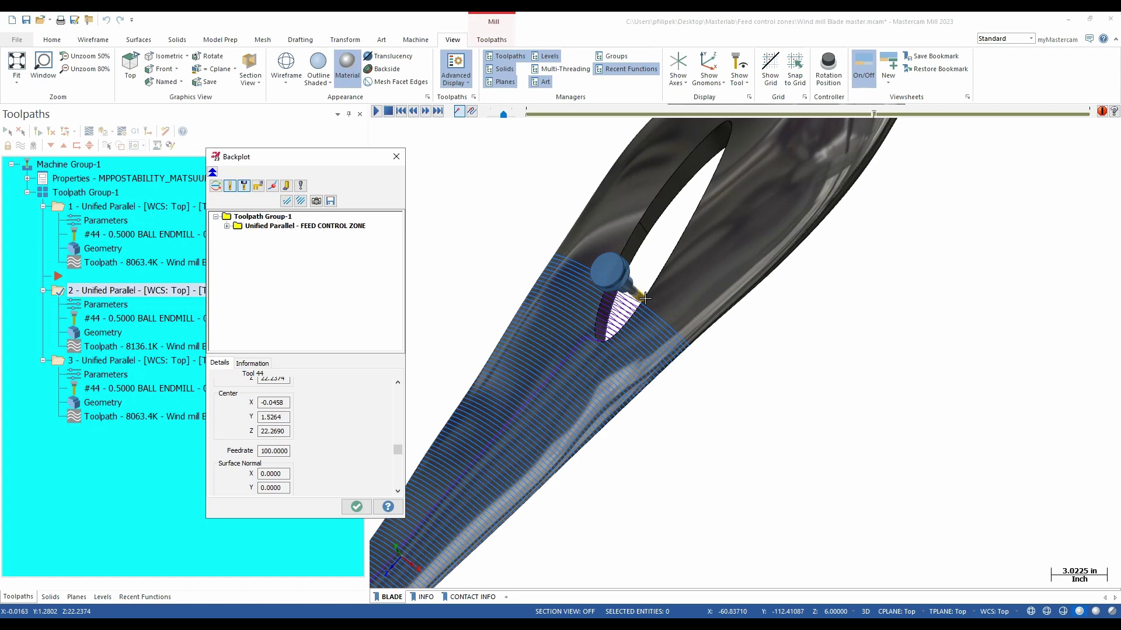
{"action": "left_click", "coordinate": [350, 507]}
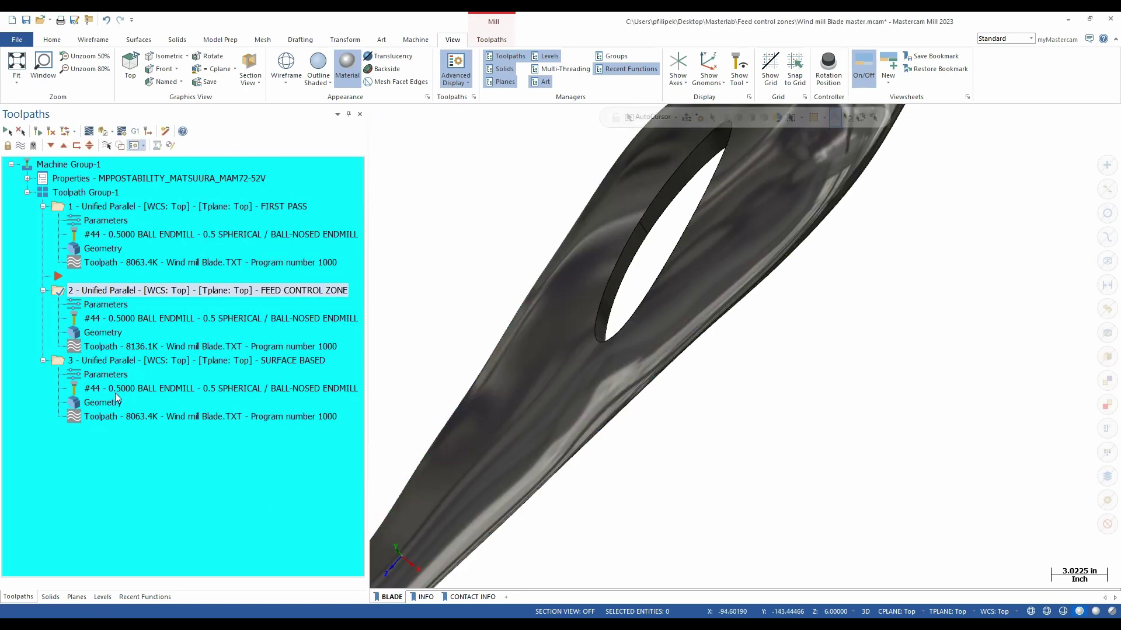
Review the surface radius based feed optimization settings of the SURFACE BASED toolpath without saving changes.
{"action": "left_click", "coordinate": [166, 360]}
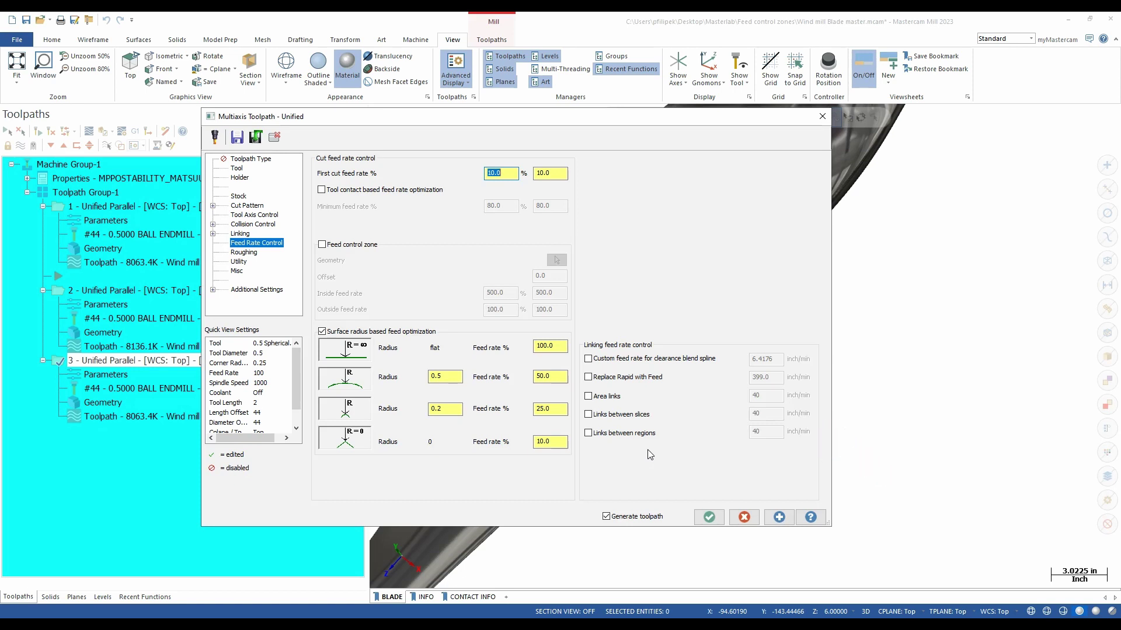
{"action": "left_click", "coordinate": [744, 517]}
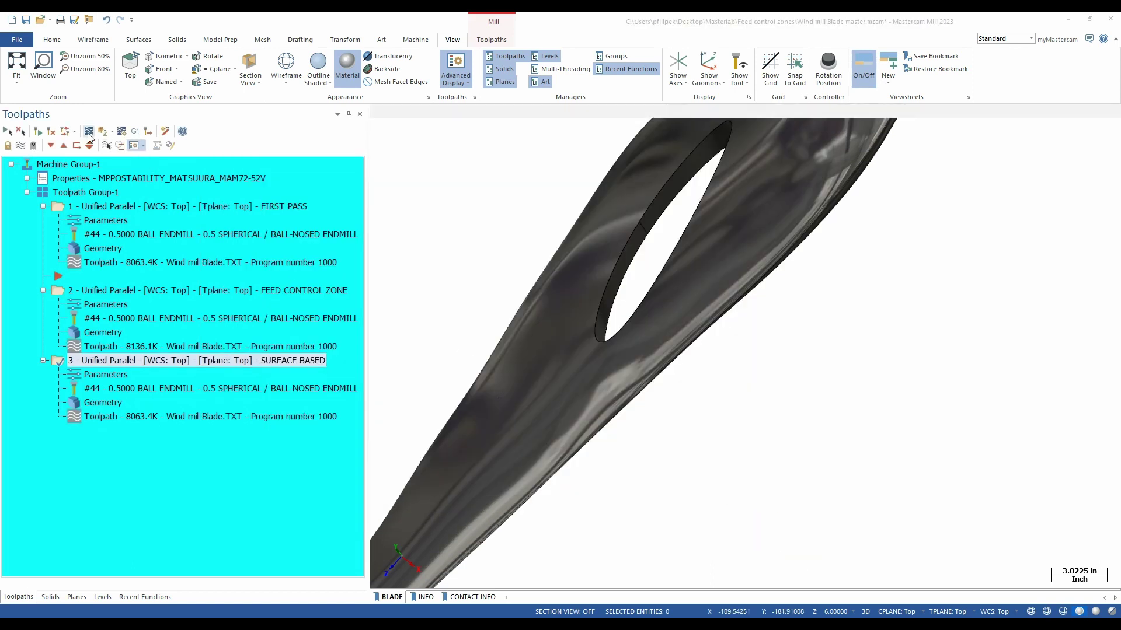
Backplot the SURFACE BASED toolpath partway along the blade and orient the model to view the cut area closely.
{"action": "left_click", "coordinate": [89, 132]}
{"action": "scroll", "coordinate": [760, 323], "scroll_direction": "down", "scroll_amount": 1}
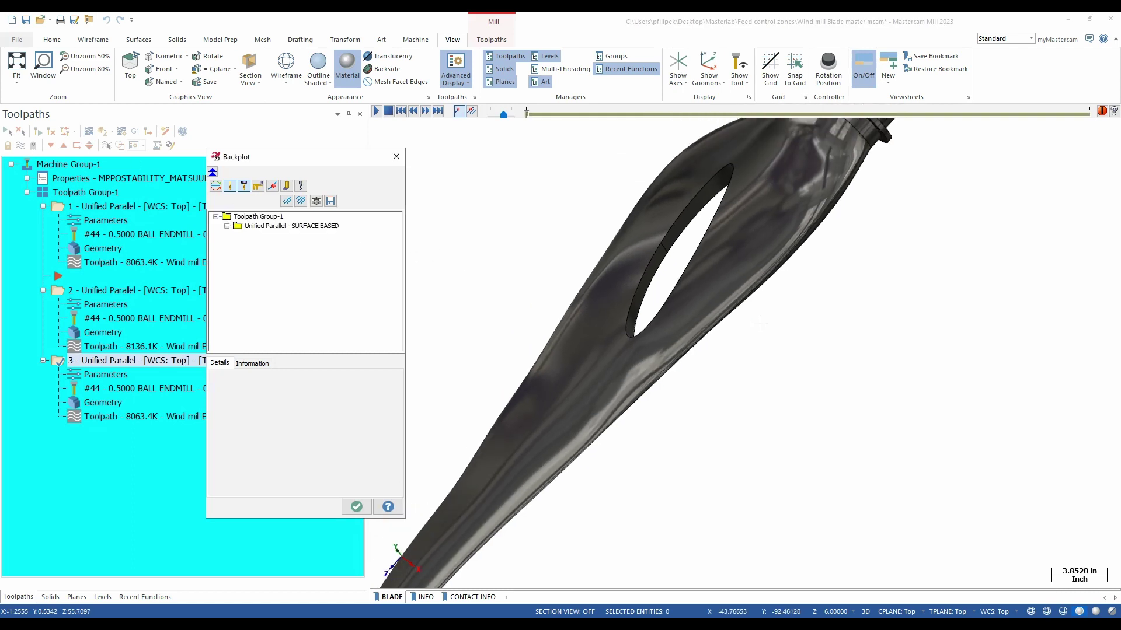
{"action": "scroll", "coordinate": [760, 324], "scroll_direction": "down", "scroll_amount": 2}
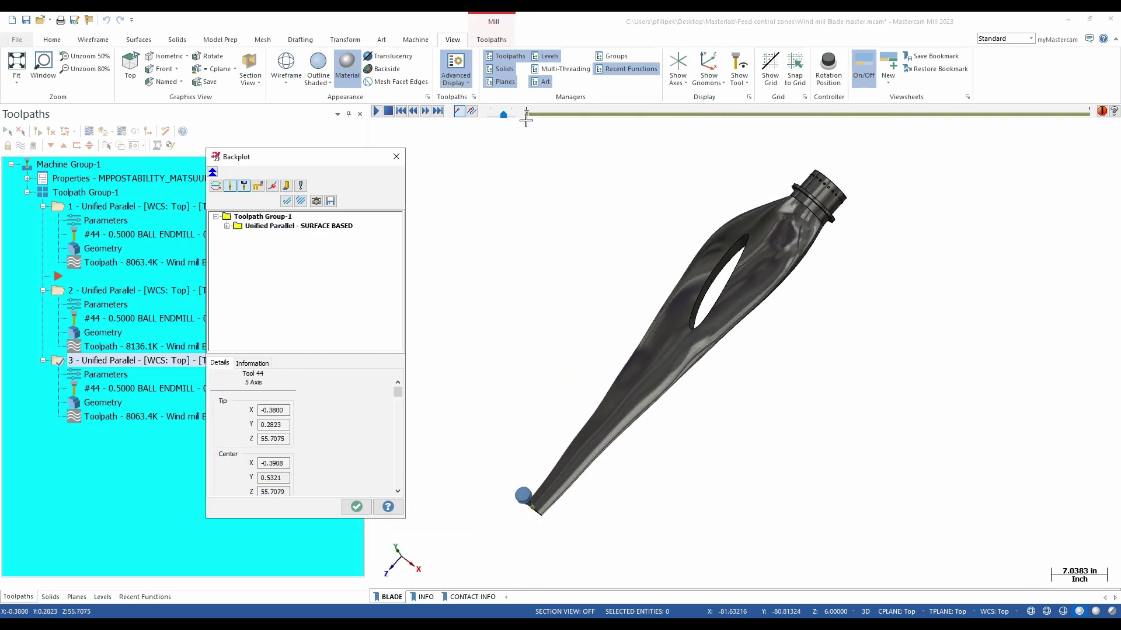
{"action": "left_click_drag", "start_coordinate": [526, 114], "coordinate": [563, 114]}
{"action": "left_click_drag", "start_coordinate": [724, 119], "coordinate": [753, 114]}
{"action": "scroll", "coordinate": [723, 336], "scroll_direction": "up", "scroll_amount": 4}
{"action": "middle_click_drag", "start_coordinate": [723, 337], "coordinate": [840, 355]}
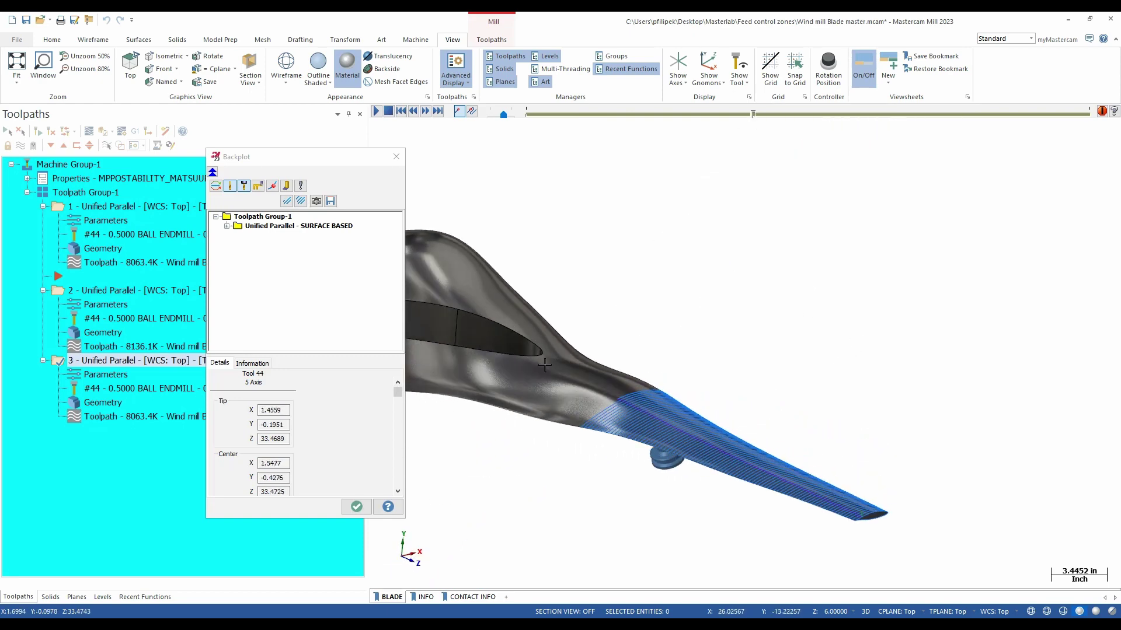
Examine the feedrate in the SURFACE BASED backplot details, close the backplot, and view the INFO viewsheet.
{"action": "left_click_drag", "start_coordinate": [397, 392], "coordinate": [392, 456]}
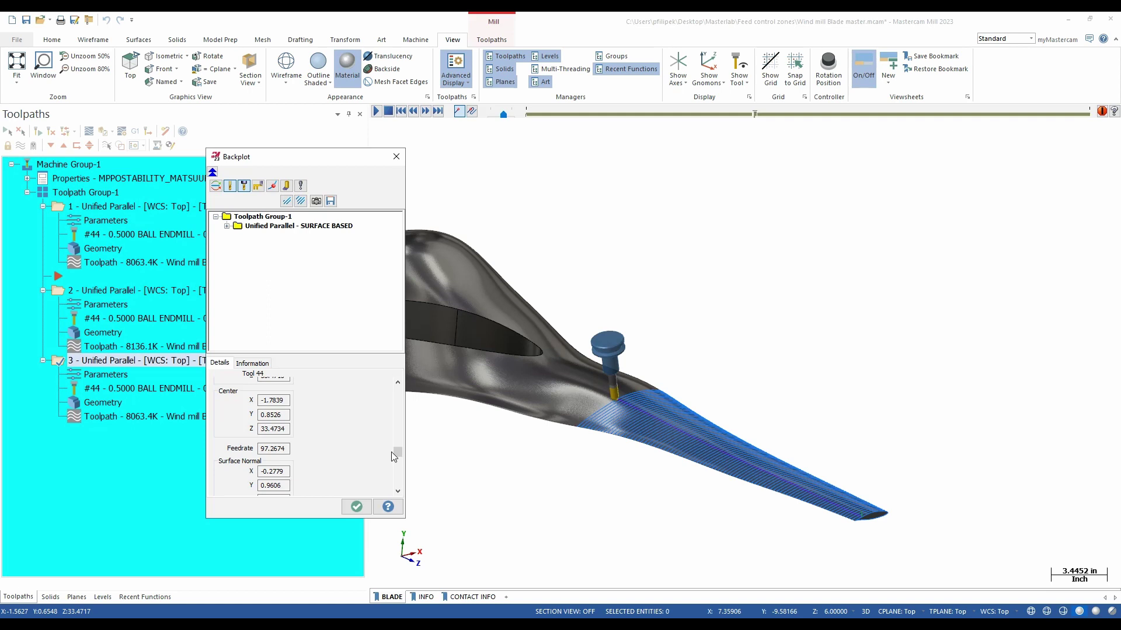
{"action": "left_click", "coordinate": [356, 507]}
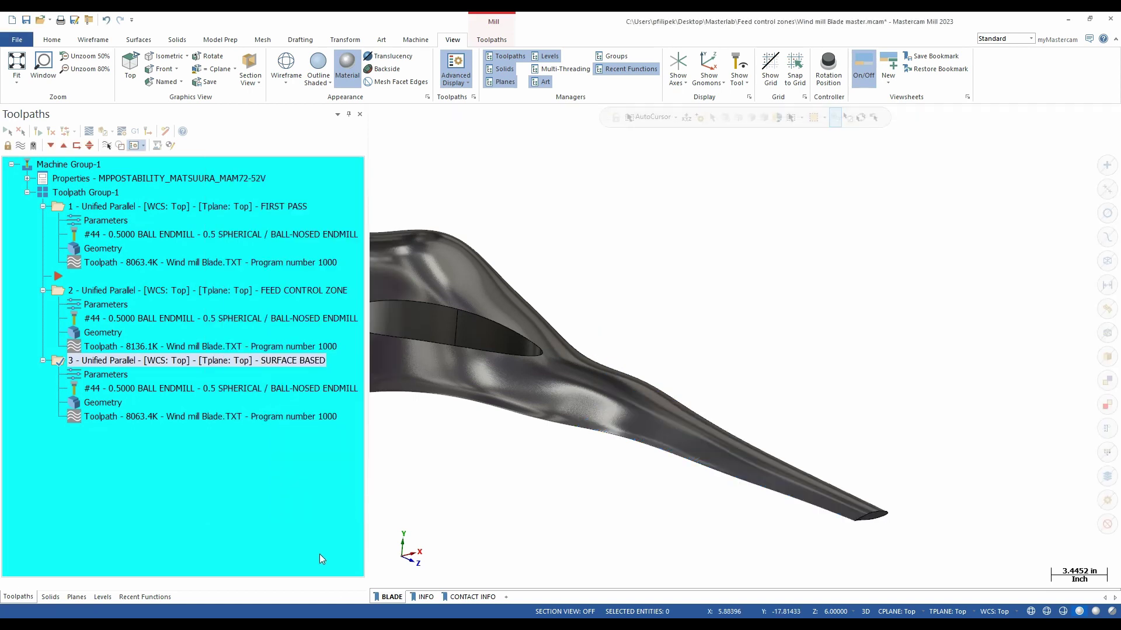
{"action": "left_click", "coordinate": [424, 596]}
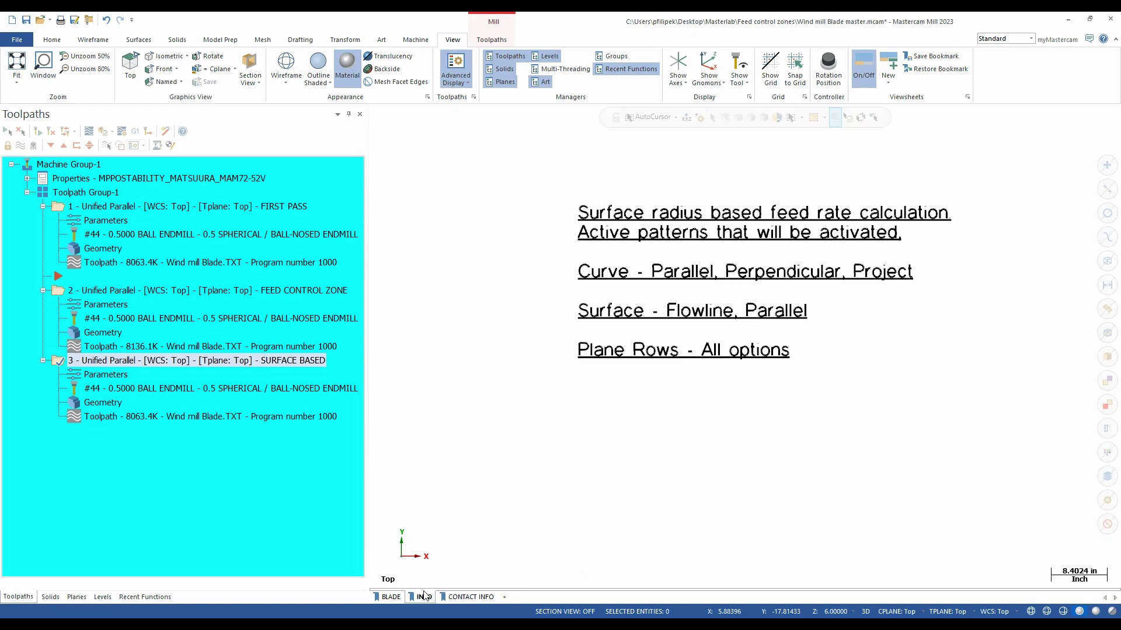